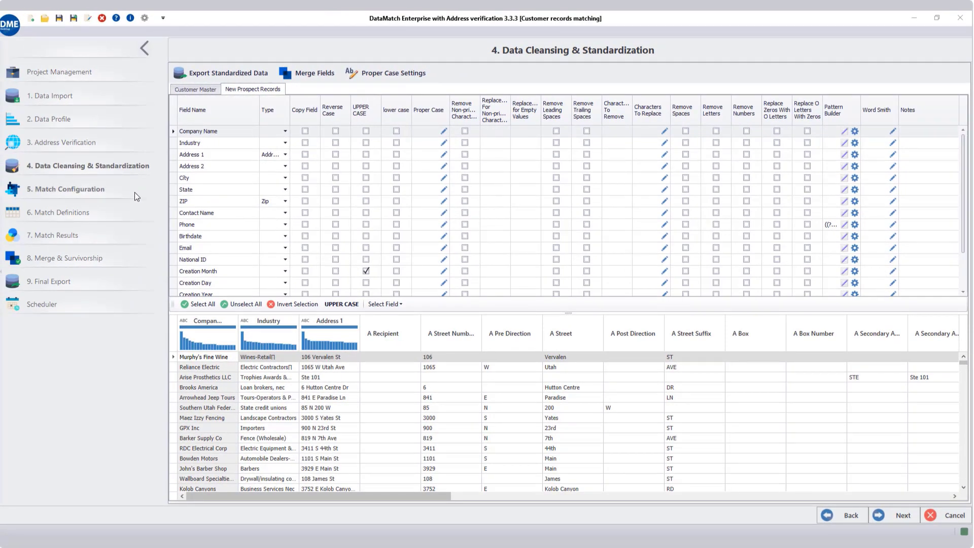
In match configuration, try the Between, Within, All and None file-pairing quick selections.
left_click(91, 190)
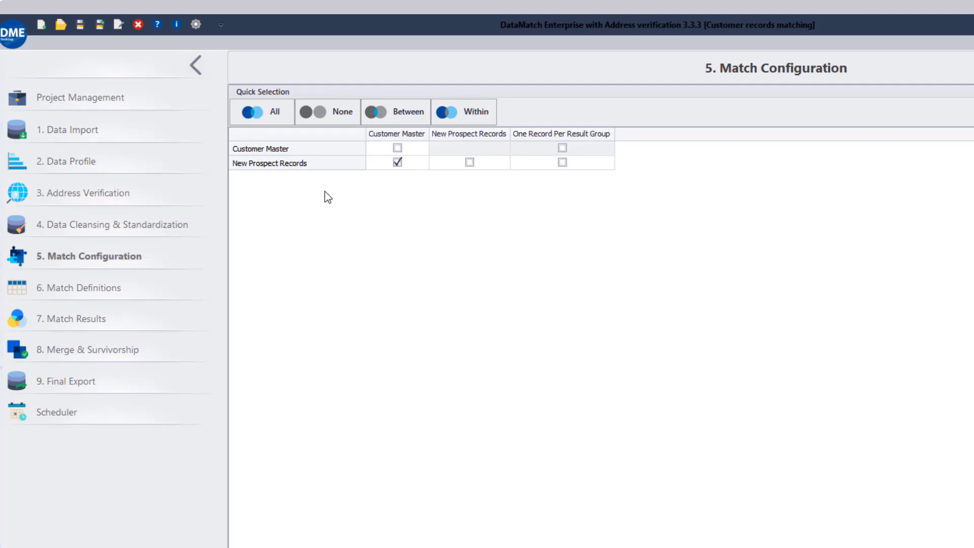
left_click(399, 116)
left_click(450, 113)
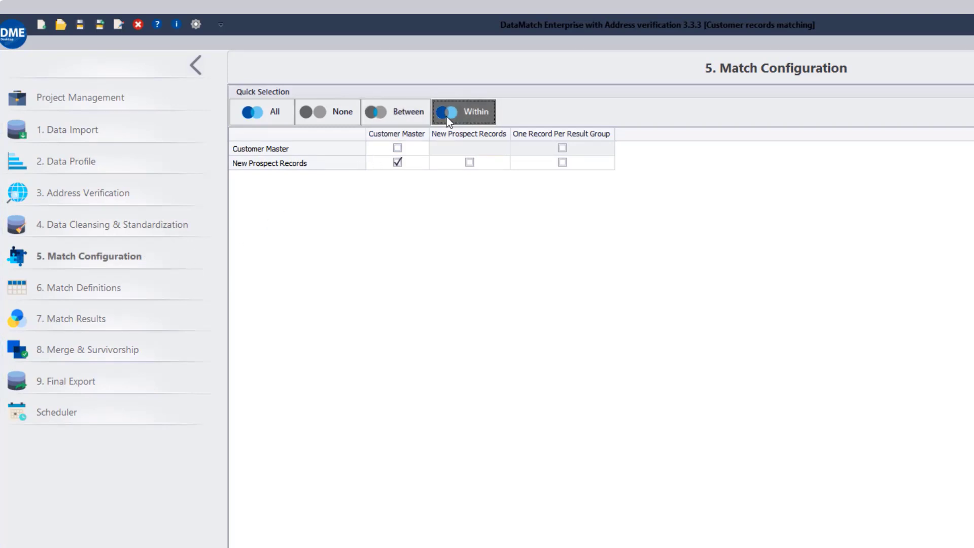
left_click(271, 114)
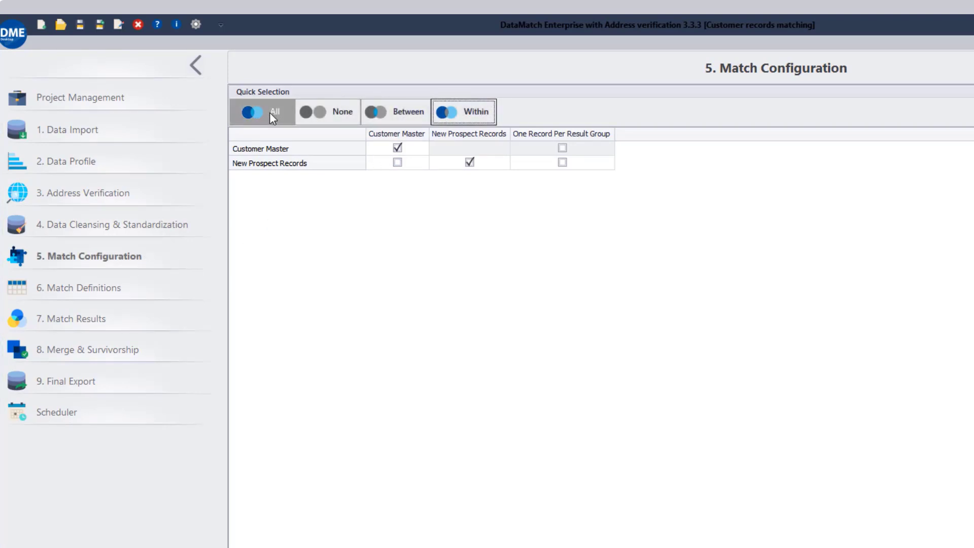
left_click(316, 114)
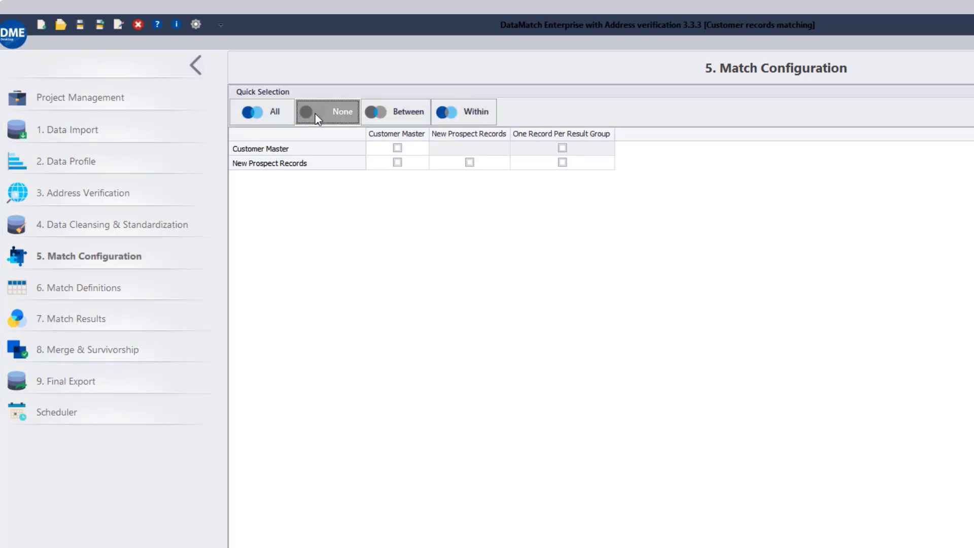
Toggle One Record Per Result Group on and off for both files, then apply Between matching.
left_click(560, 148)
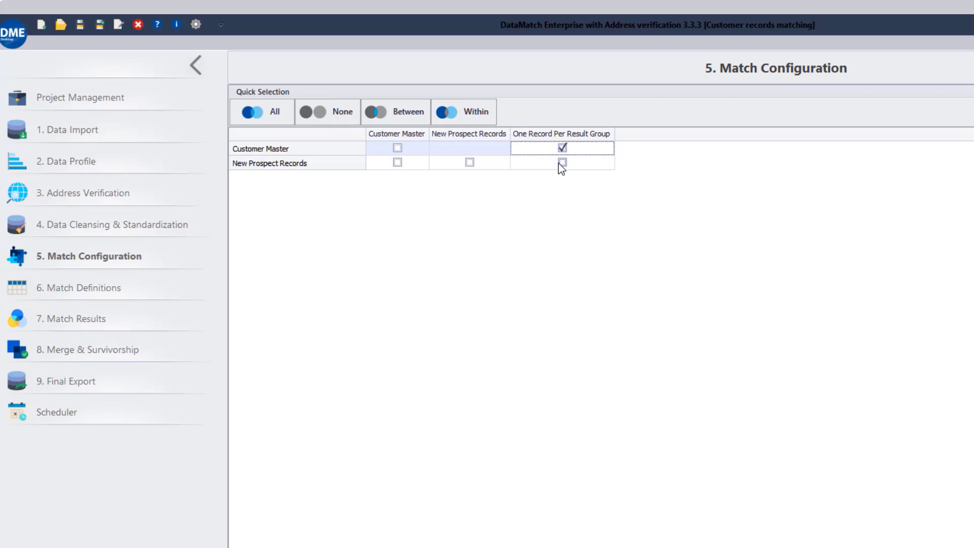
left_click(560, 163)
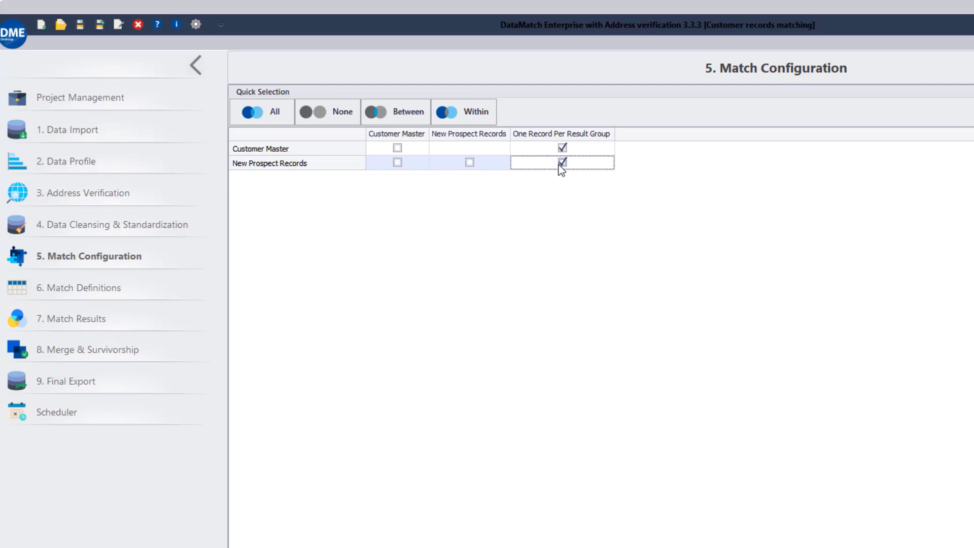
left_click(563, 163)
left_click(562, 148)
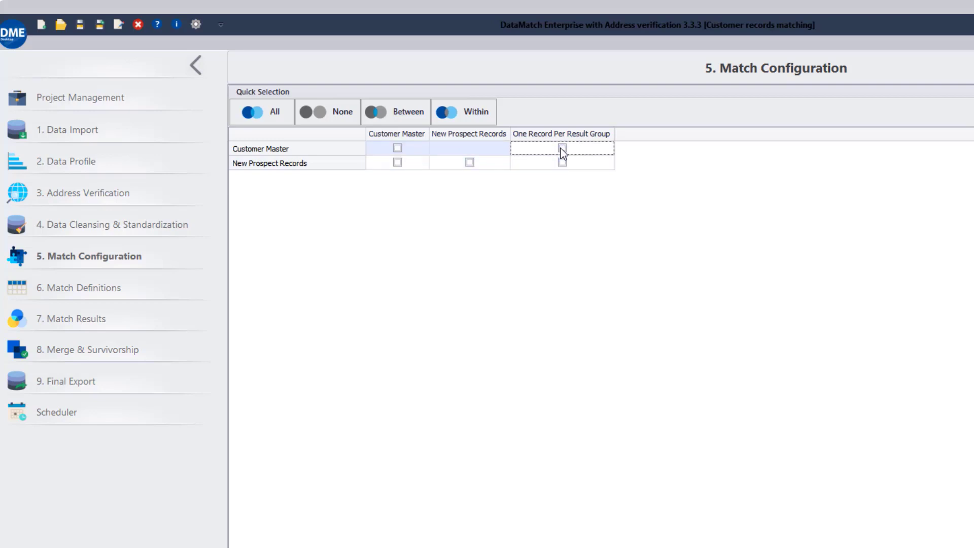
left_click(400, 116)
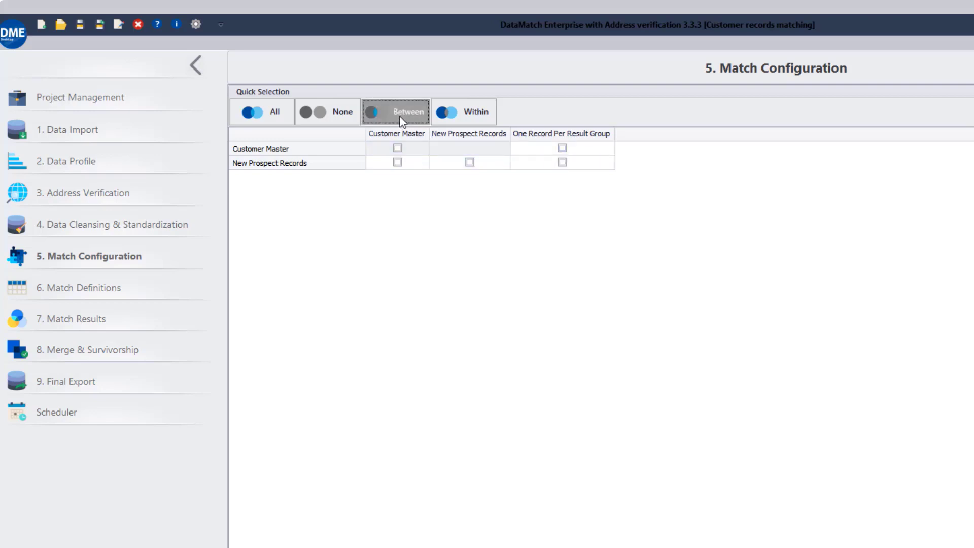
left_click(401, 119)
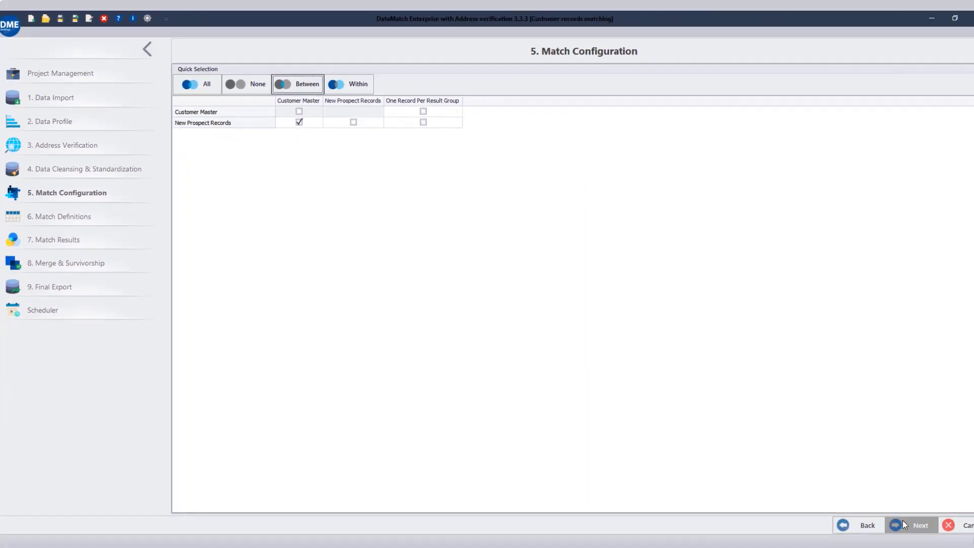
Map ZIP to the prospect ZIP field, then auto-suggest and confirm all remaining field mappings.
left_click(903, 525)
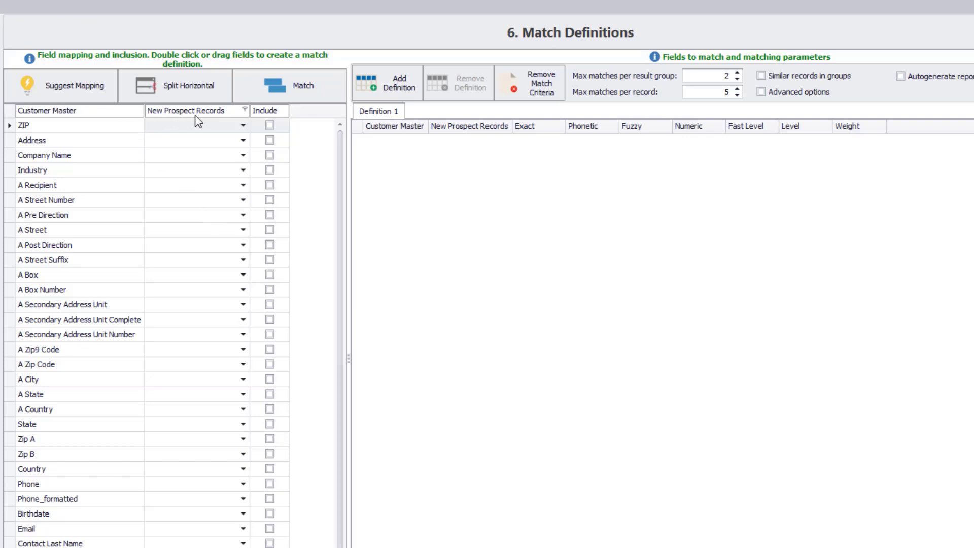
left_click(244, 126)
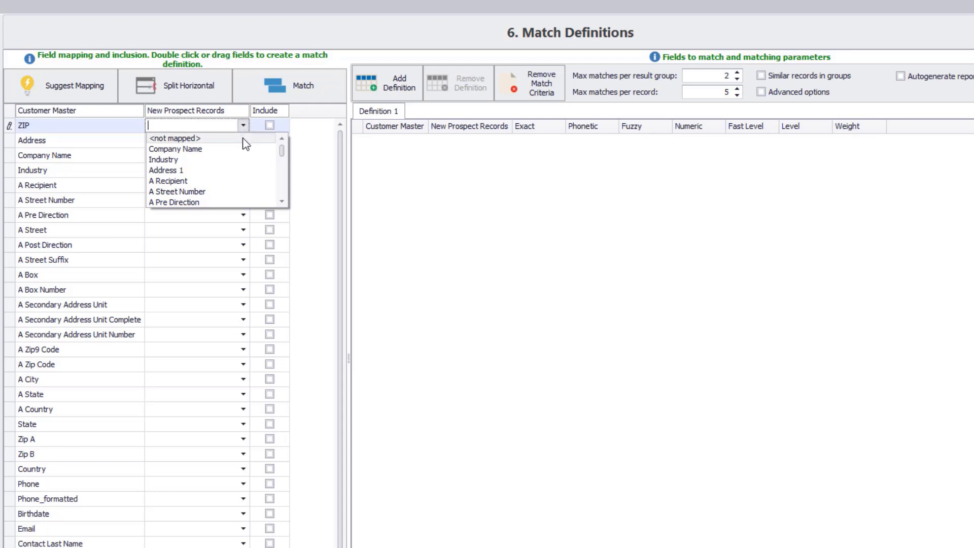
scroll(240, 172, "down", 5)
scroll(241, 183, "down", 3)
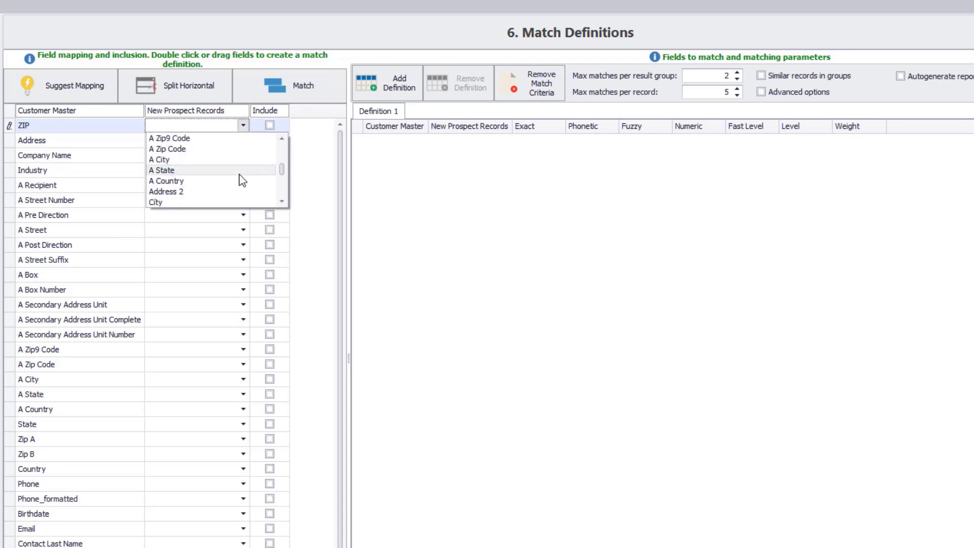
left_click(232, 201)
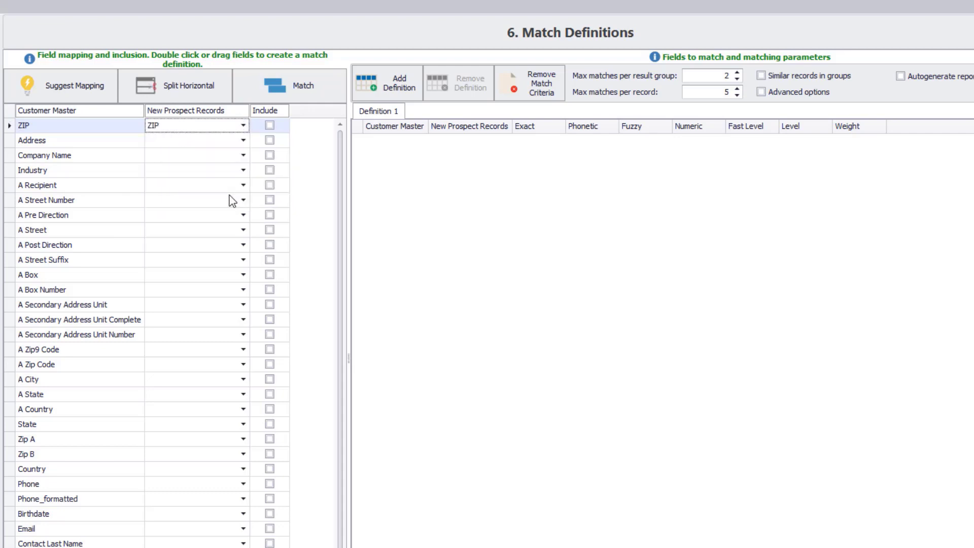
left_click(101, 88)
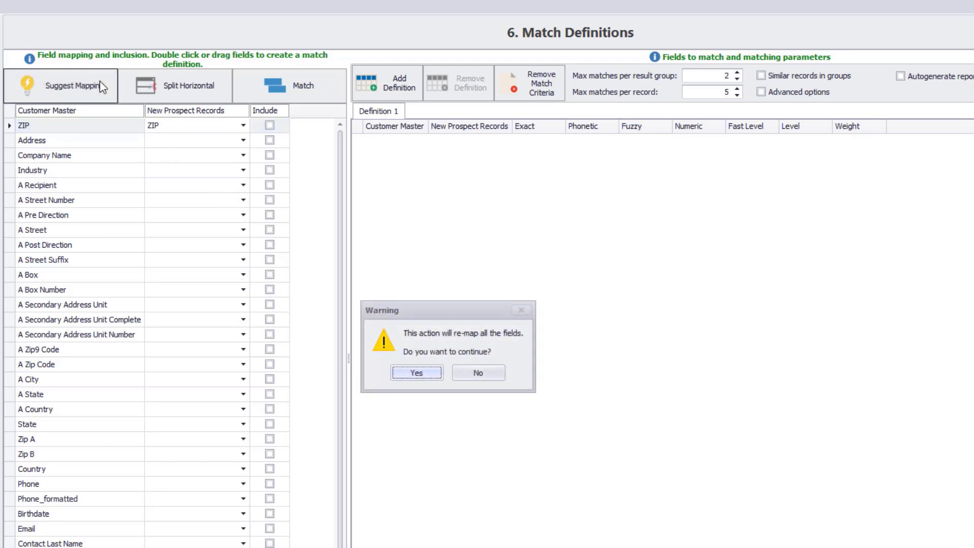
left_click(400, 376)
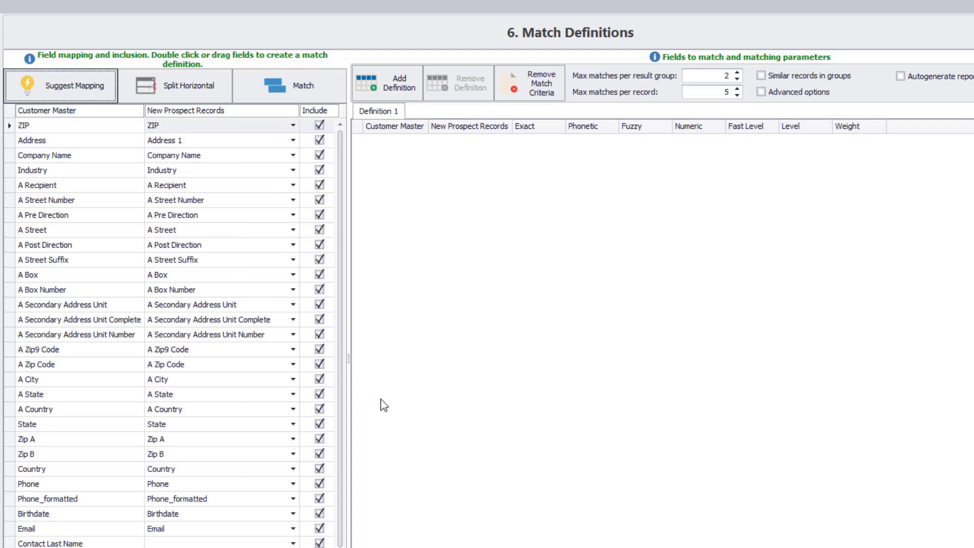
Change the Max matches per record spin box from 5 to 50.
left_click(380, 430)
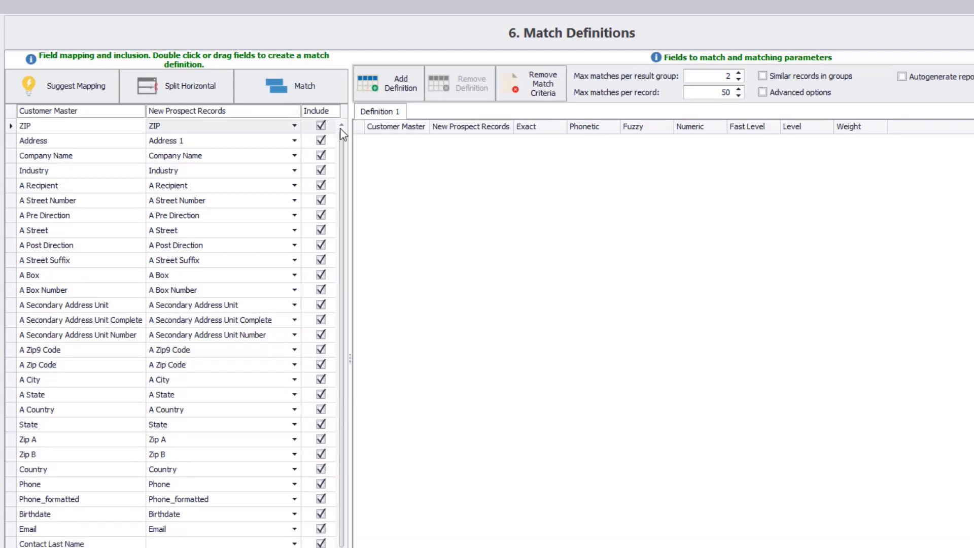
Add Company Name, A Street Number, A Street and A Zip Code to Definition 1, exact on number and zip.
double_click(111, 159)
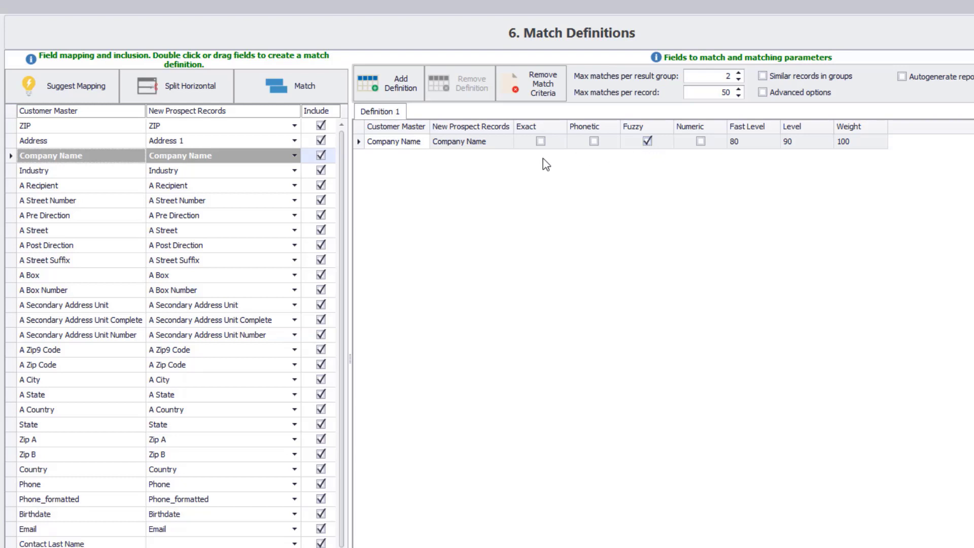
double_click(67, 202)
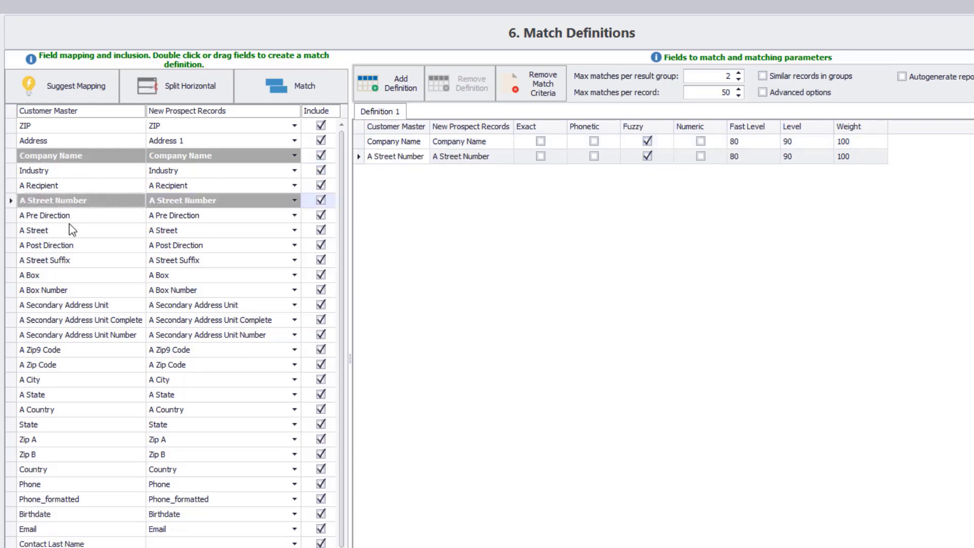
left_click(69, 230)
double_click(69, 230)
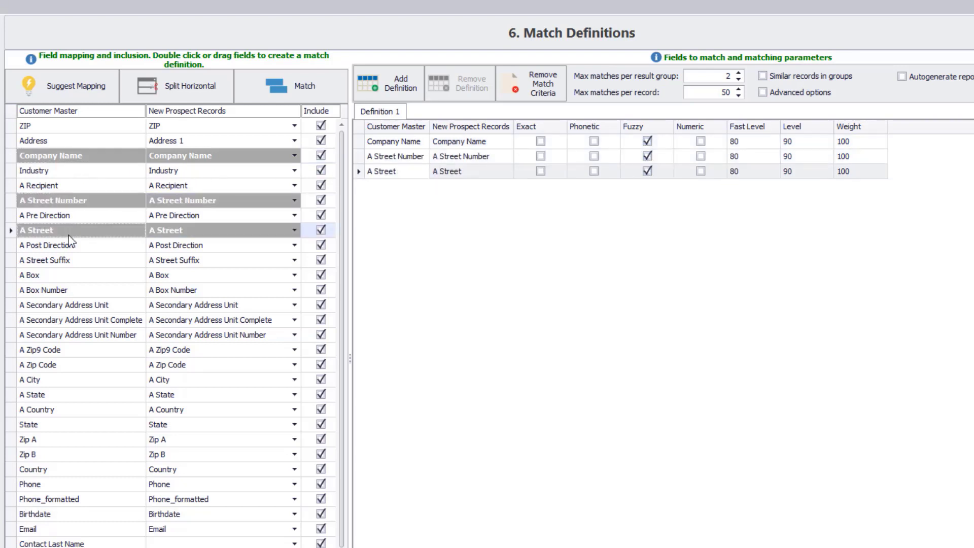
double_click(64, 365)
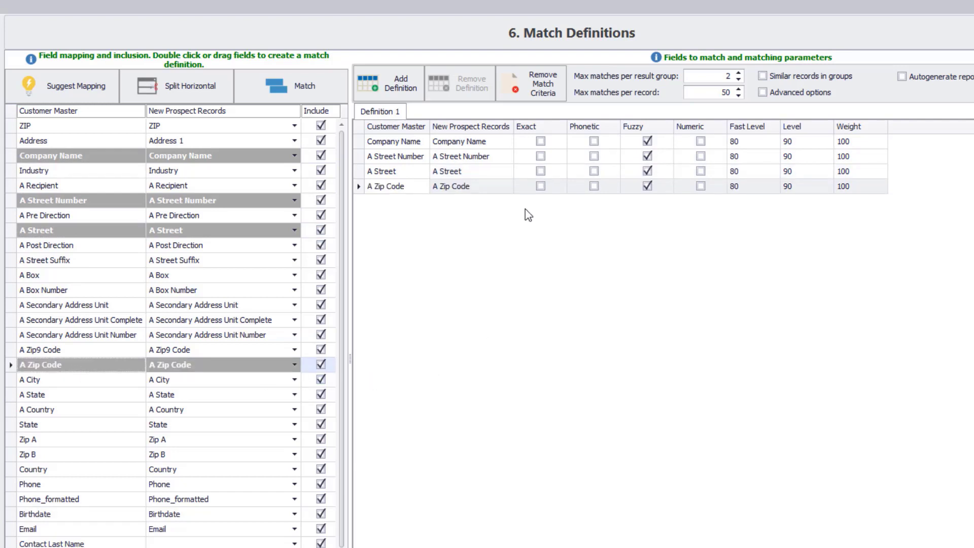
left_click(540, 156)
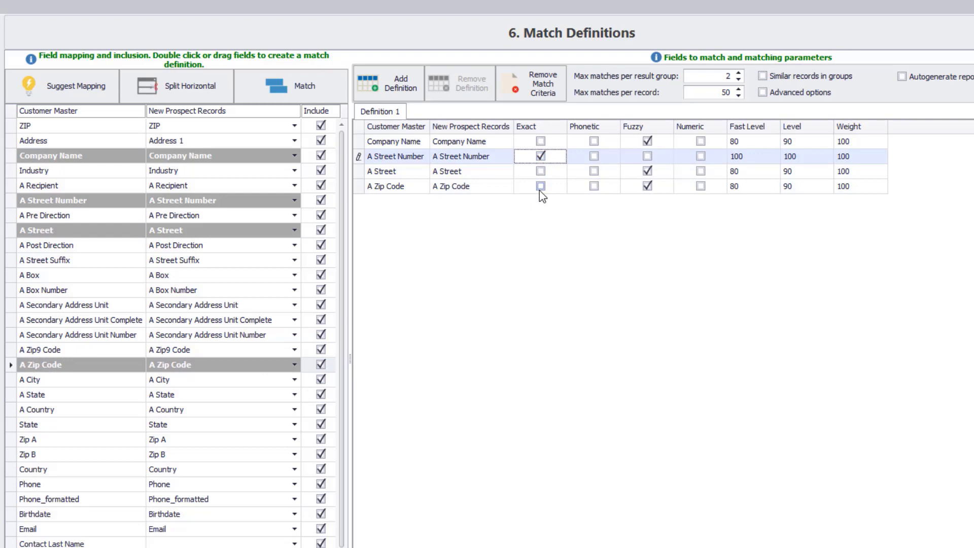
left_click(540, 189)
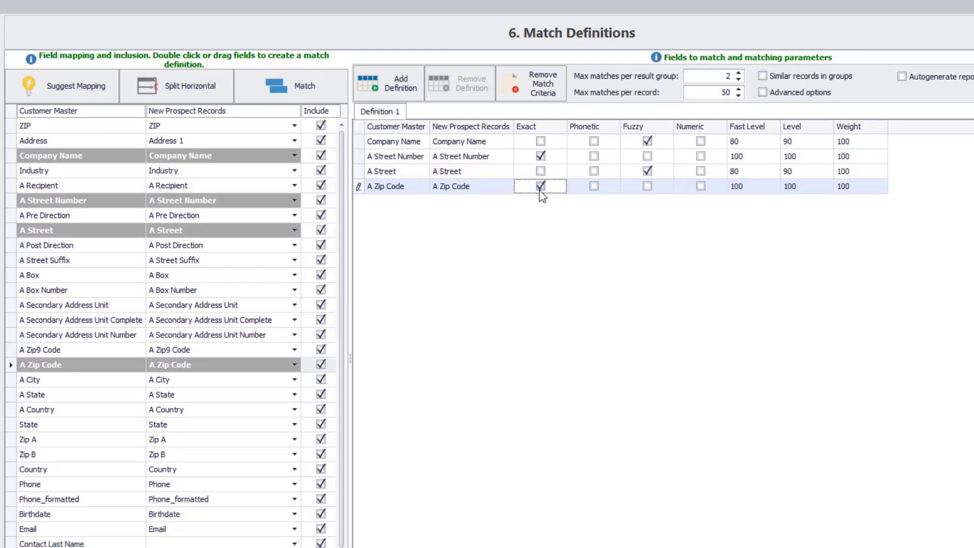
Create Definition 2 with Company Name and Phone_formatted, and Definition 3 with Email.
left_click(401, 84)
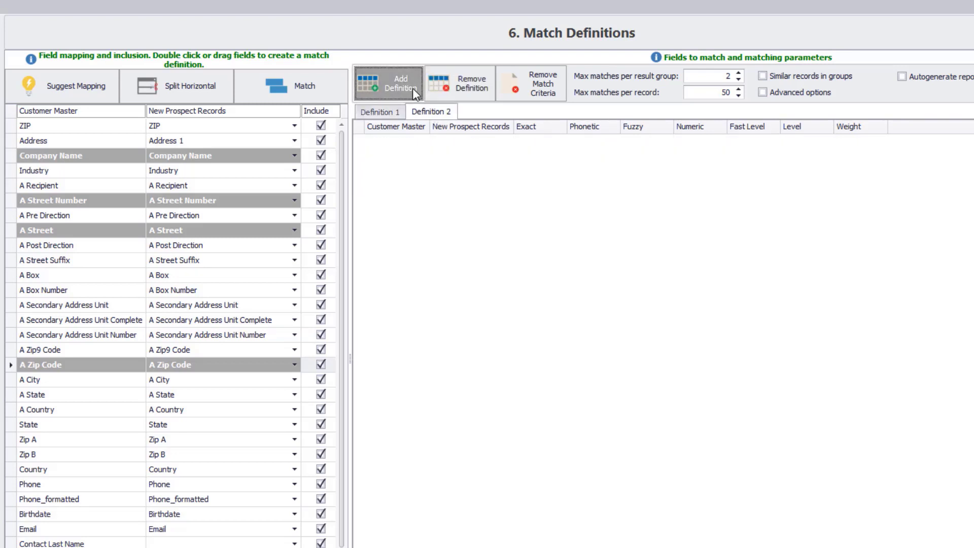
double_click(85, 158)
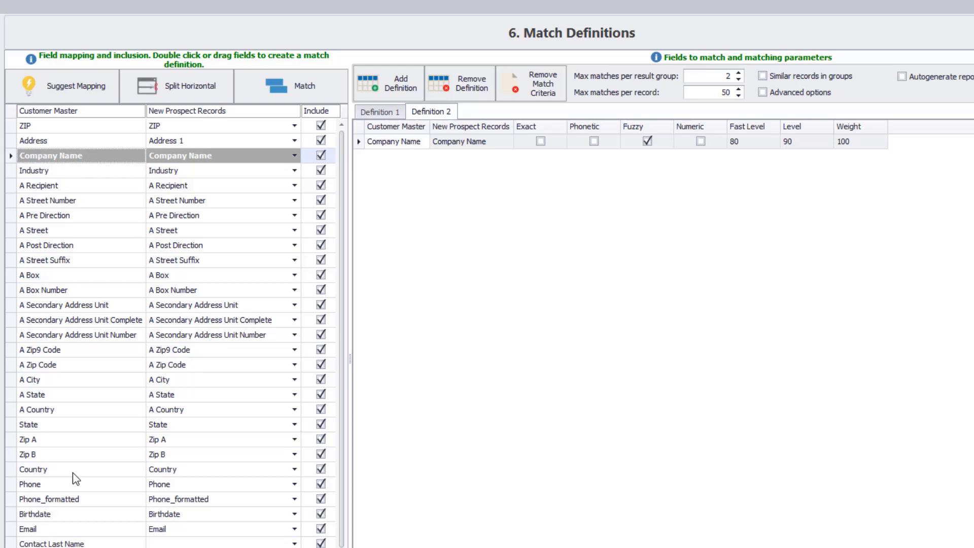
double_click(62, 500)
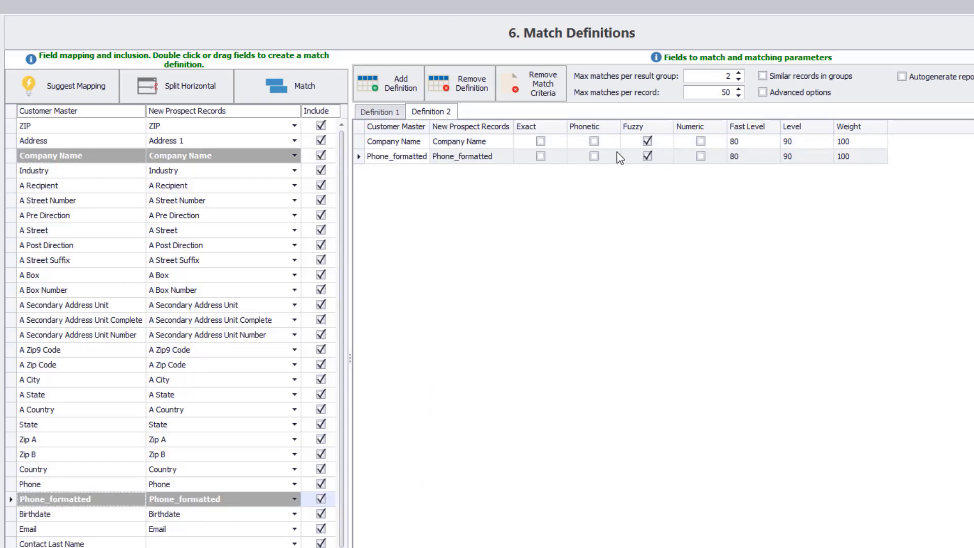
left_click(406, 84)
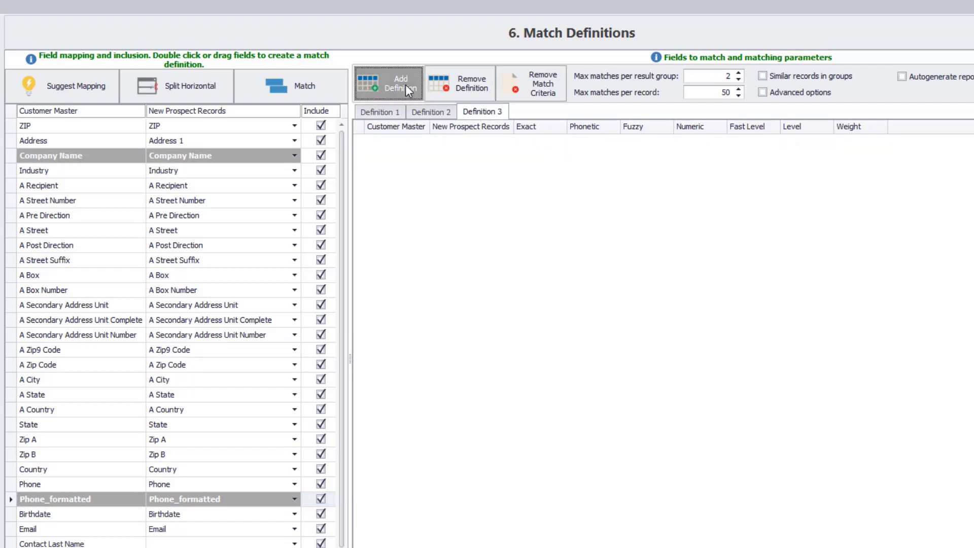
double_click(95, 530)
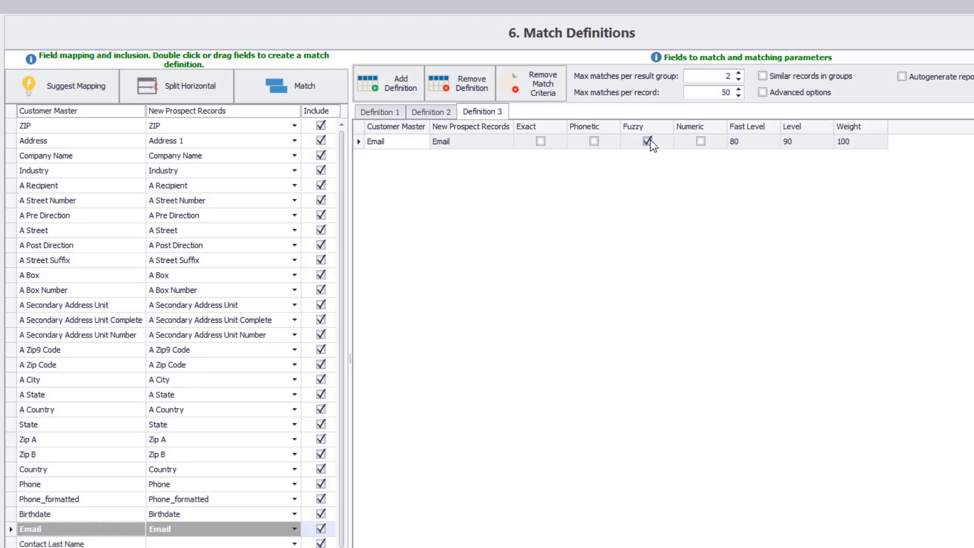
left_click(381, 117)
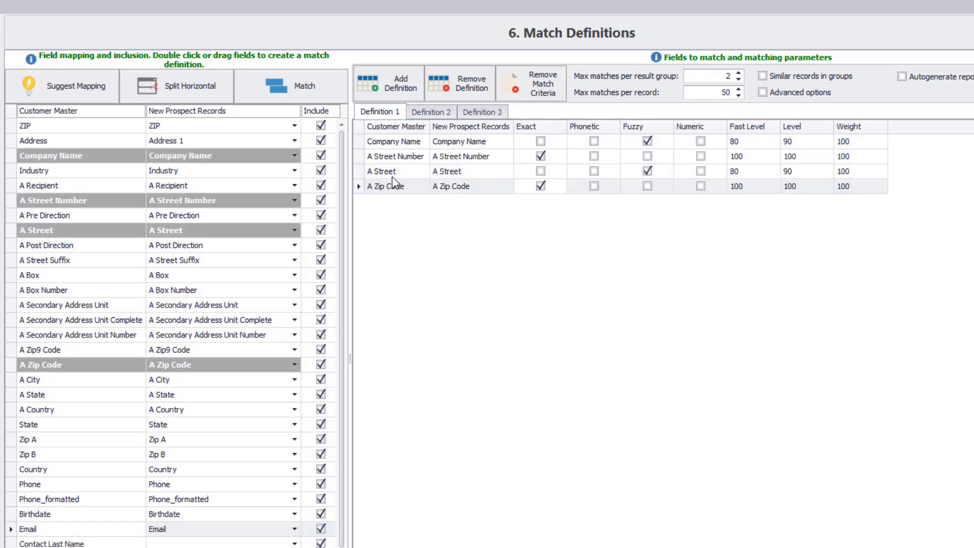
left_click(429, 112)
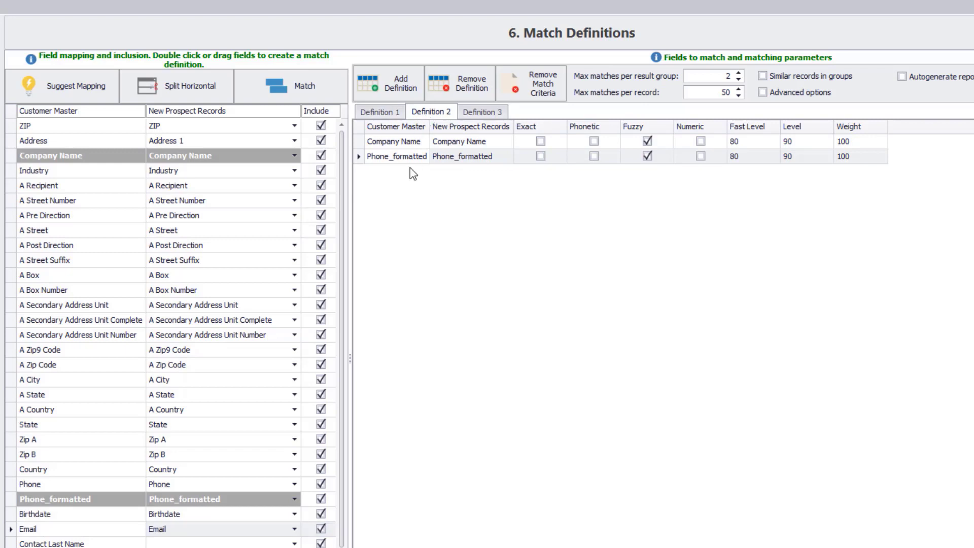
left_click(479, 113)
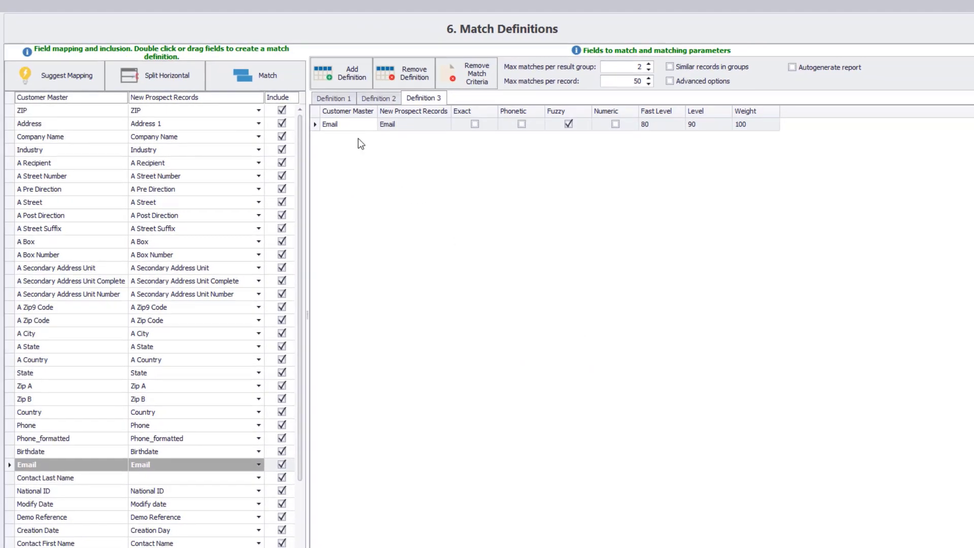
Save the 'Customer records matching' project and start the match run.
left_click(291, 77)
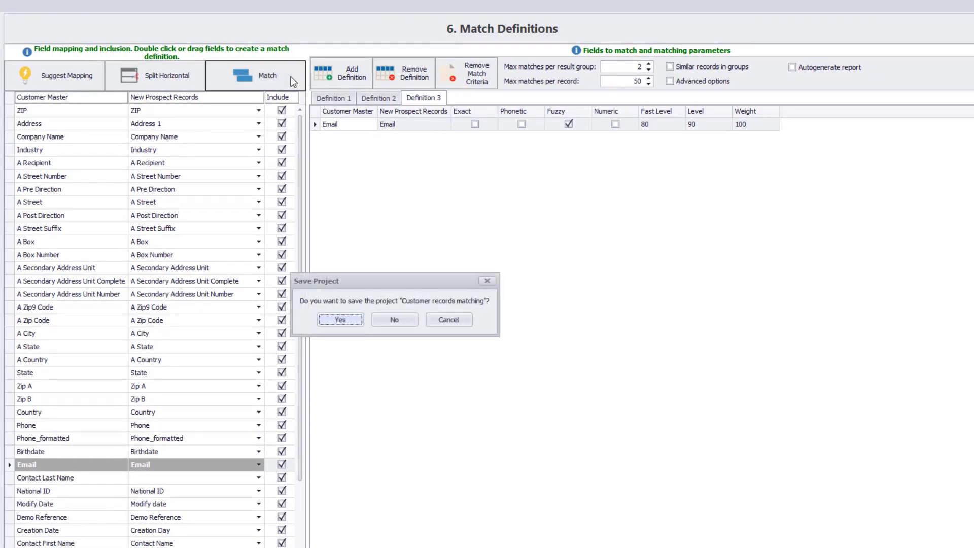
left_click(339, 320)
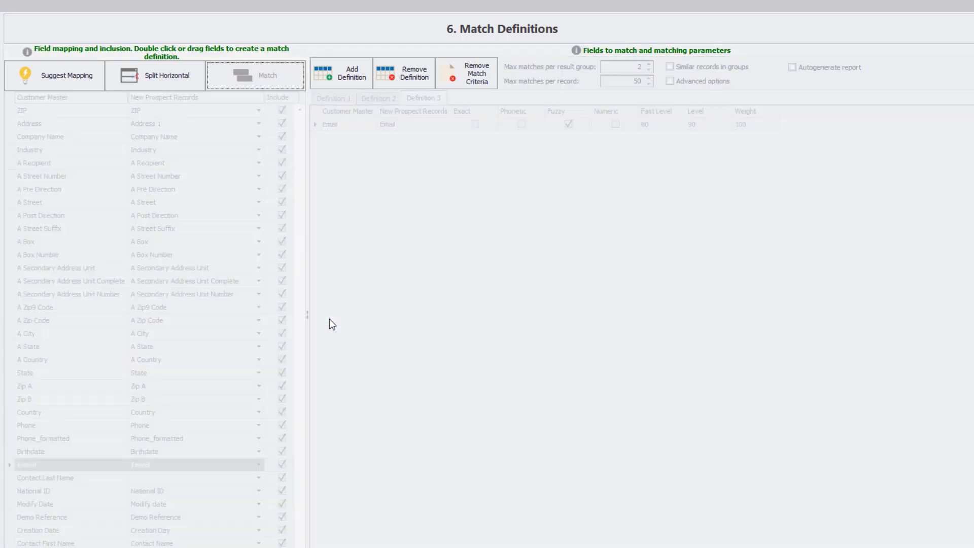